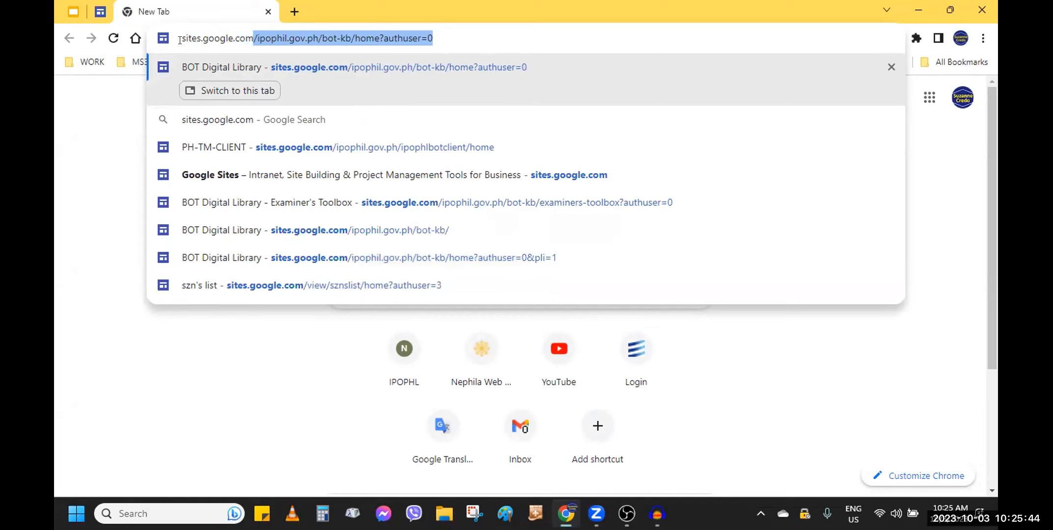
Open Gmail and launch Google Sites from the Google apps launcher
left_click(521, 425)
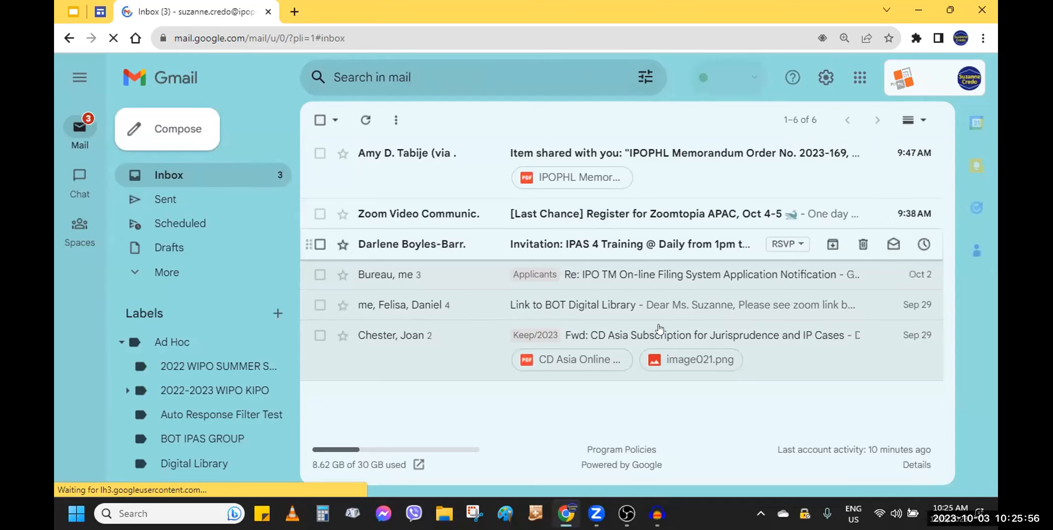
left_click(859, 80)
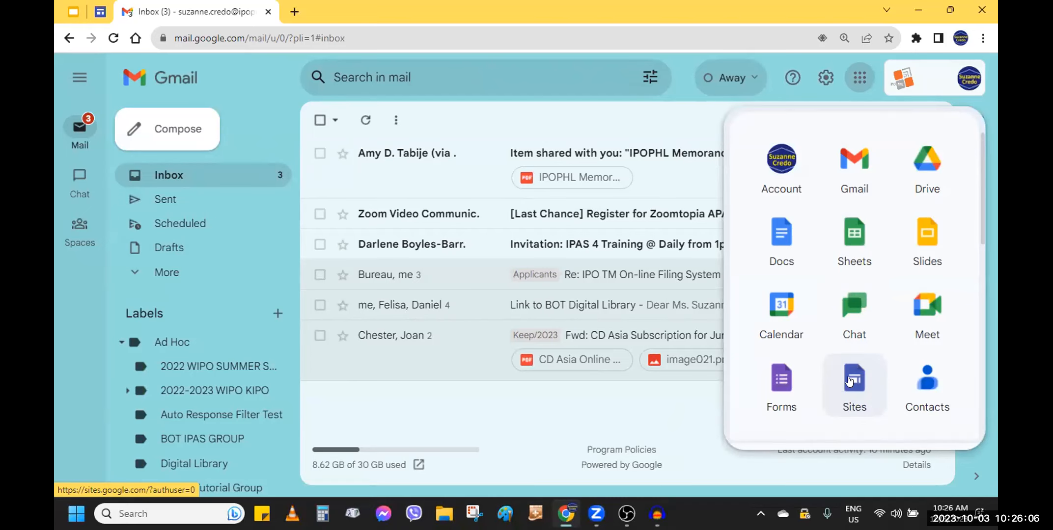
left_click(511, 420)
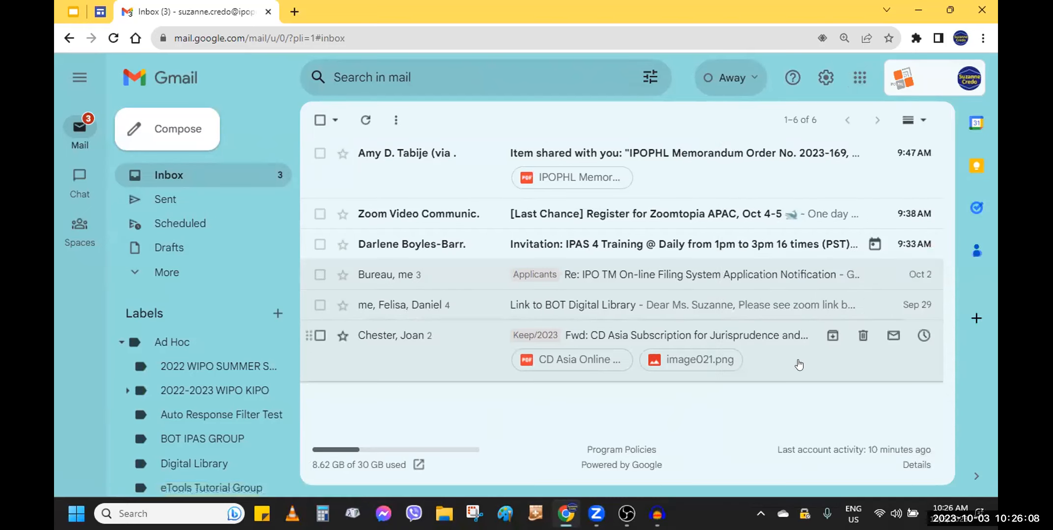
left_click(859, 78)
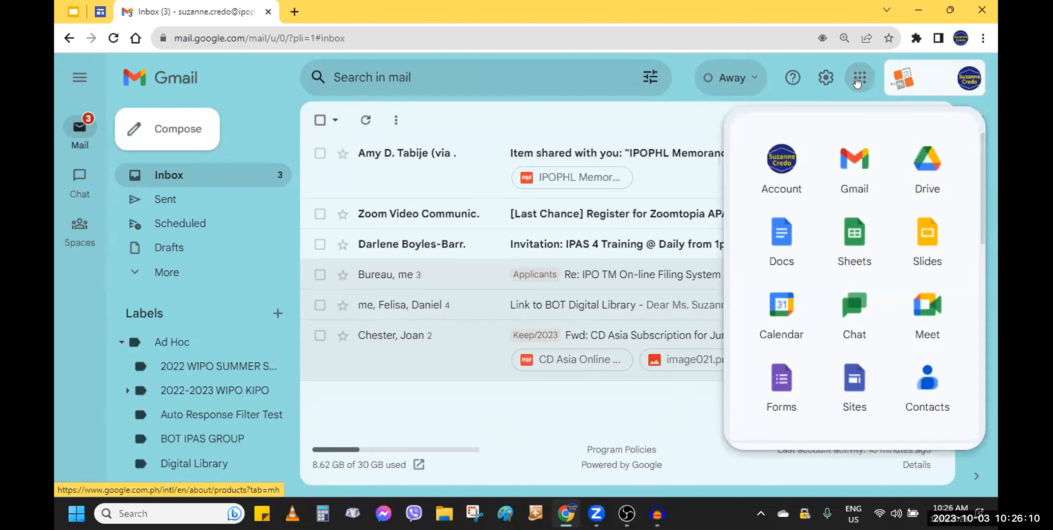
left_click(850, 392)
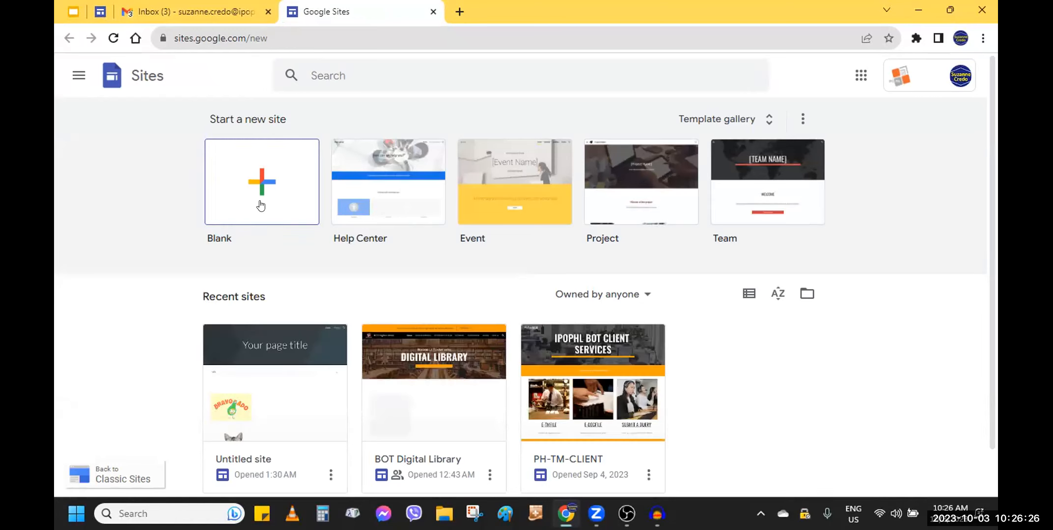
Open the template gallery and start a new site from the Holiday Party template
left_click(768, 121)
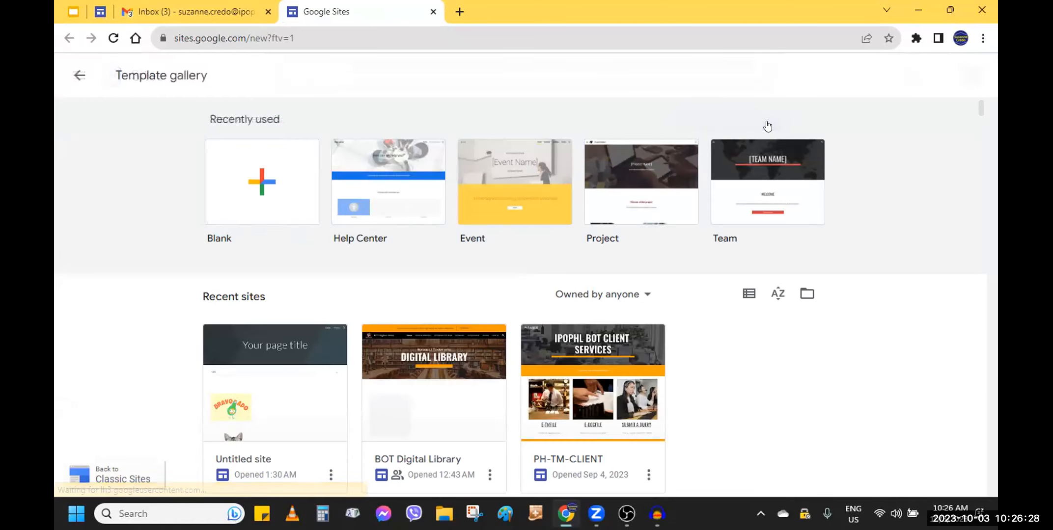
scroll(727, 339, "down", 8)
scroll(698, 339, "up", 2)
scroll(699, 340, "up", 7)
scroll(700, 334, "down", 15)
scroll(707, 330, "down", 5)
scroll(707, 329, "up", 12)
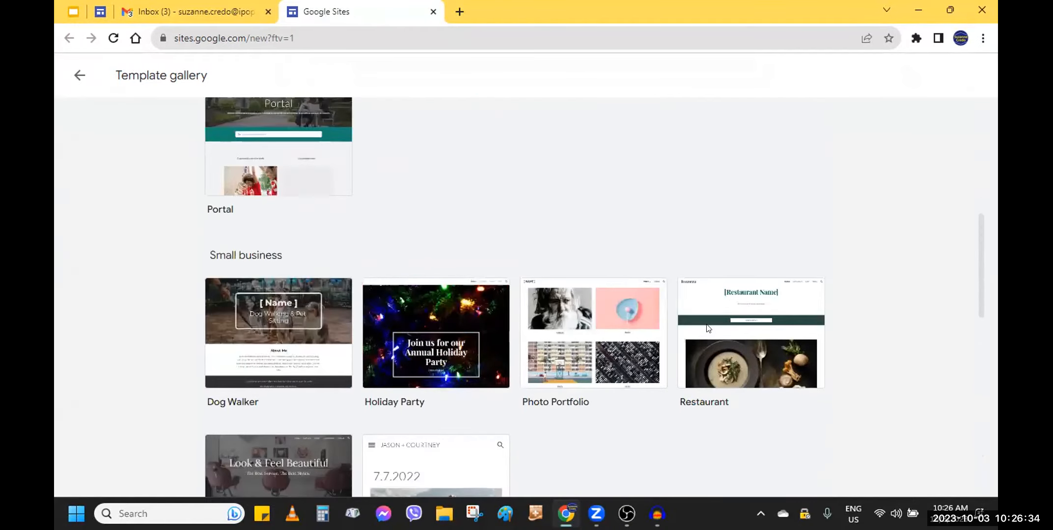
left_click(453, 341)
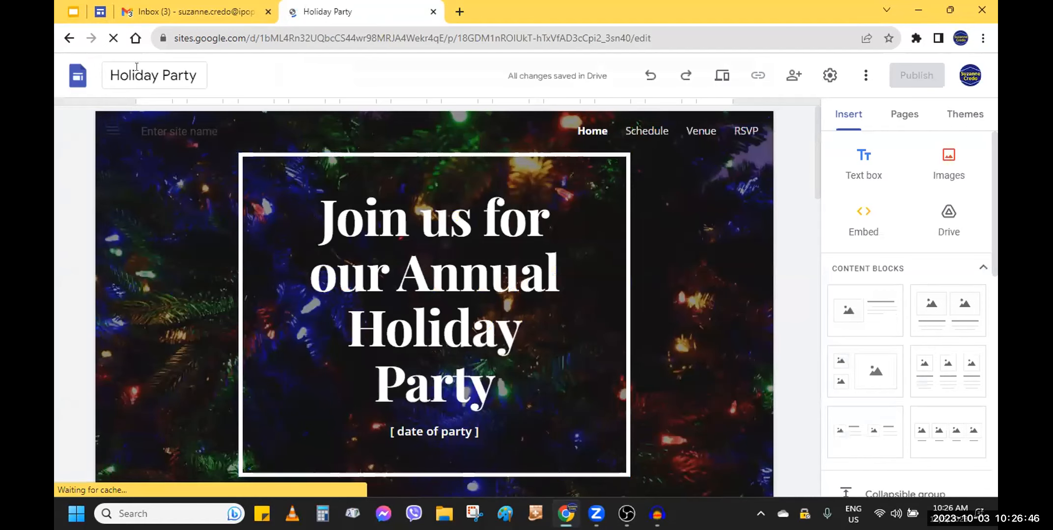
Rename the site to the owner's first name followed by 's Holiday Party'
left_click(136, 67)
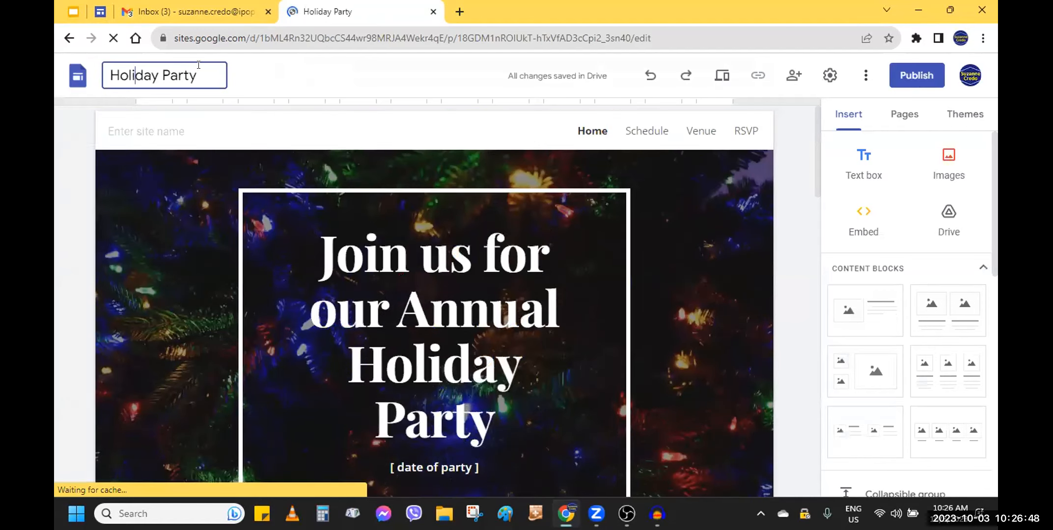
left_click_drag(201, 75, 84, 74)
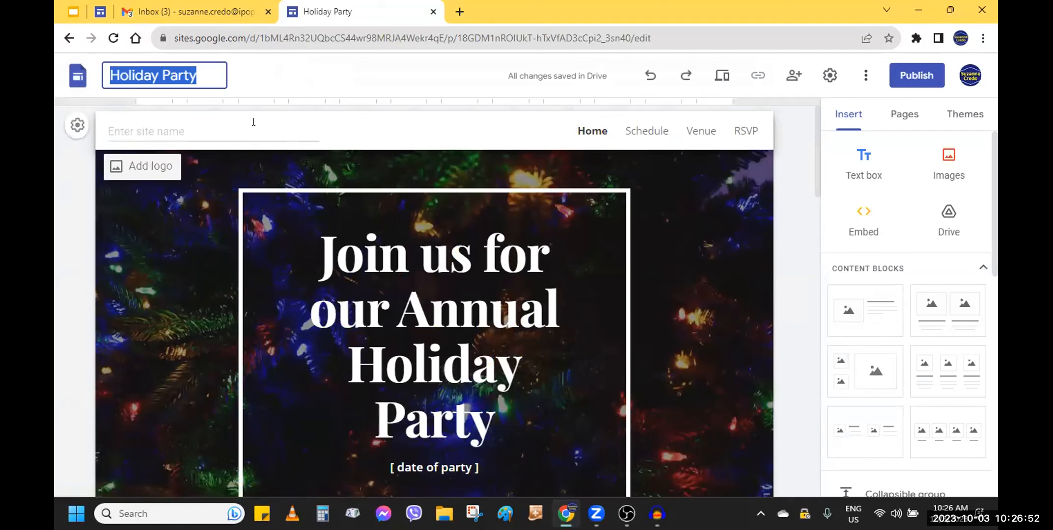
type("Suzanne's Holida")
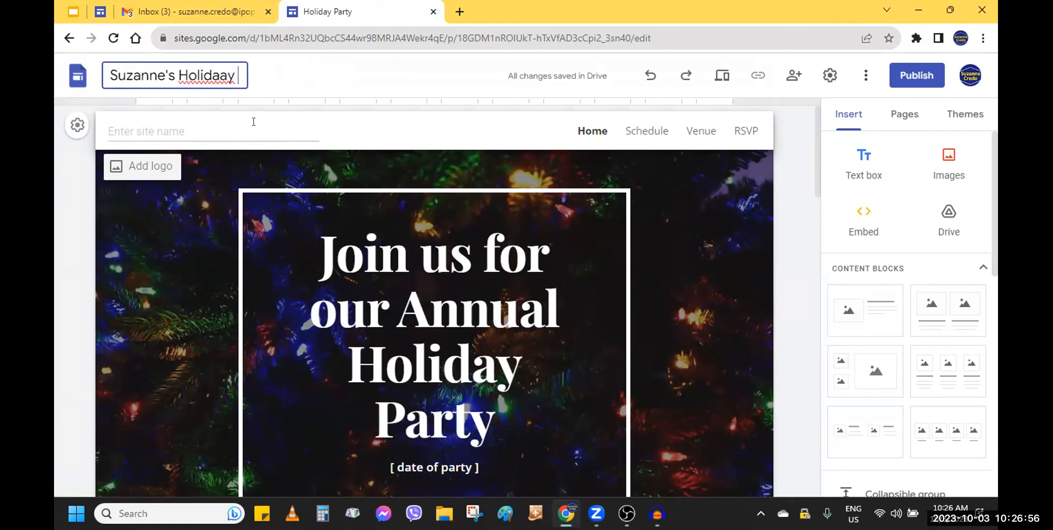
type("y Party")
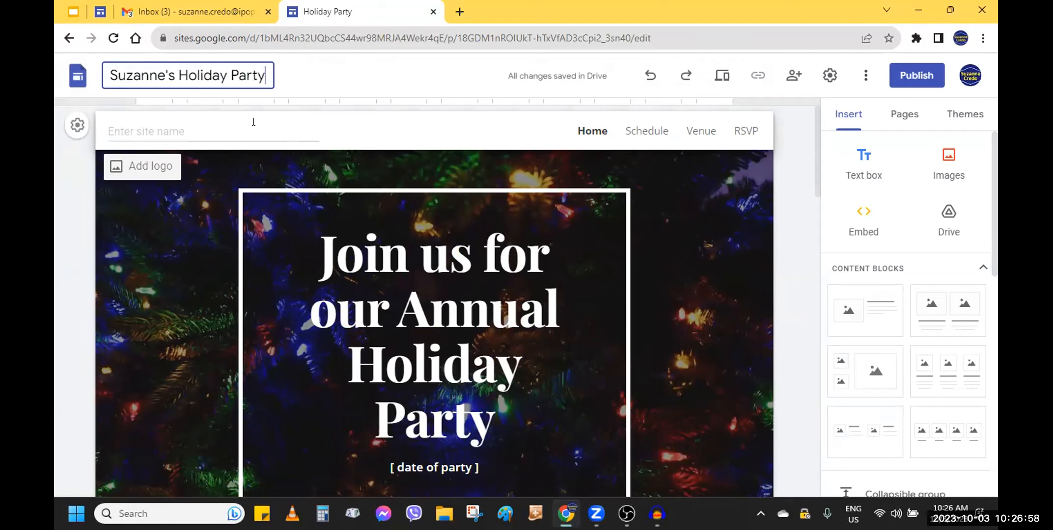
Replace the hero heading text with 'Meet you there in the Annual December General Assembly'
left_click(483, 403)
left_click_drag(489, 467, 314, 264)
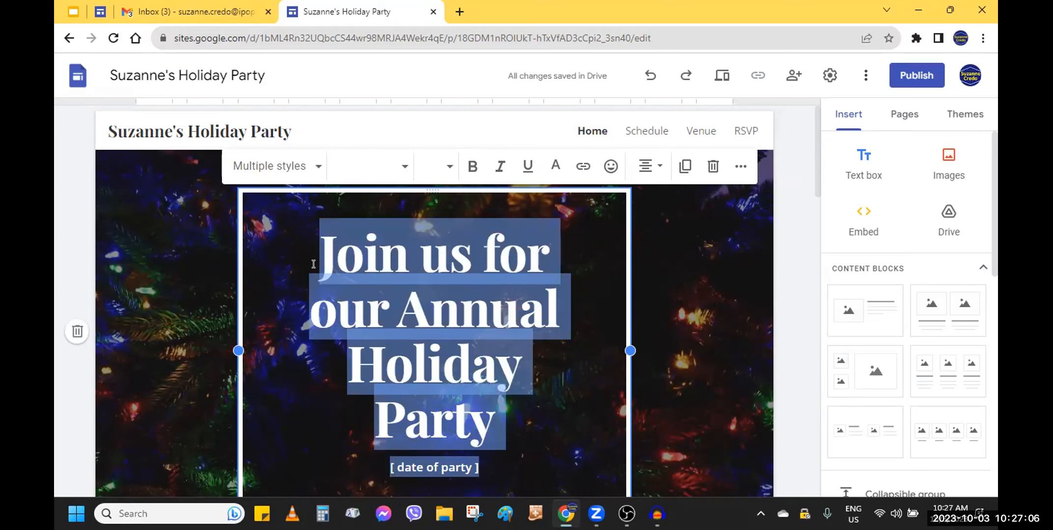
type("Meet")
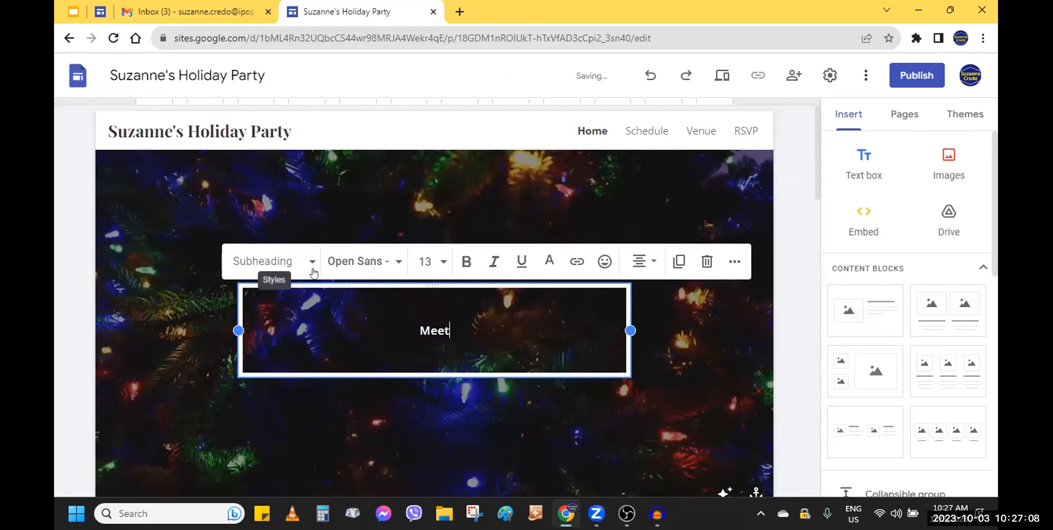
type(" you there in")
key("BackSpace")
type("in the ")
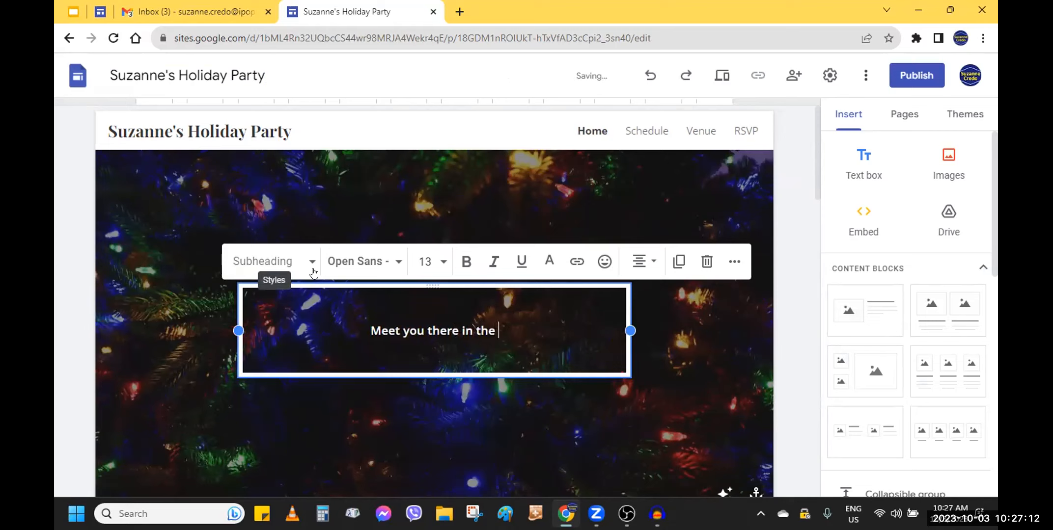
type("Annual D")
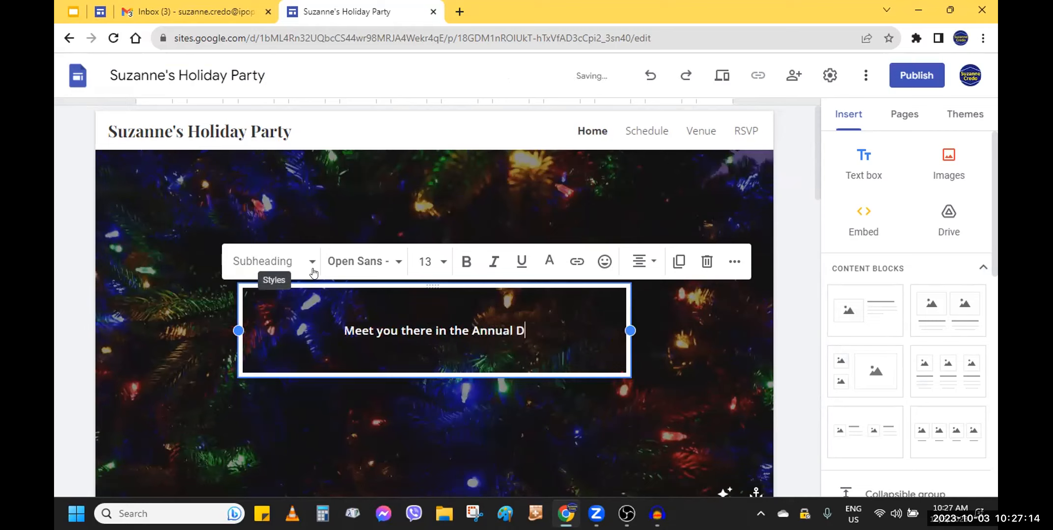
type("ecember ")
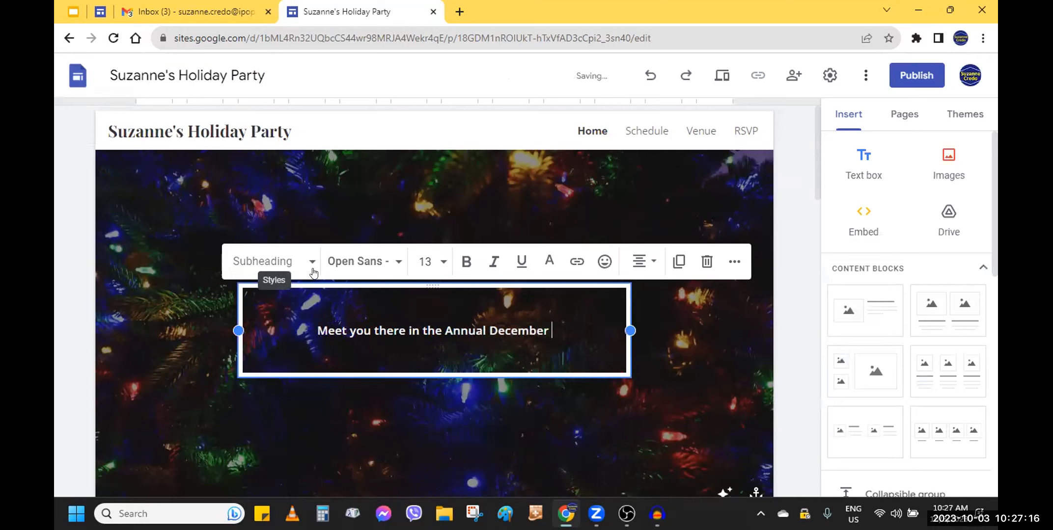
type("General Asseb")
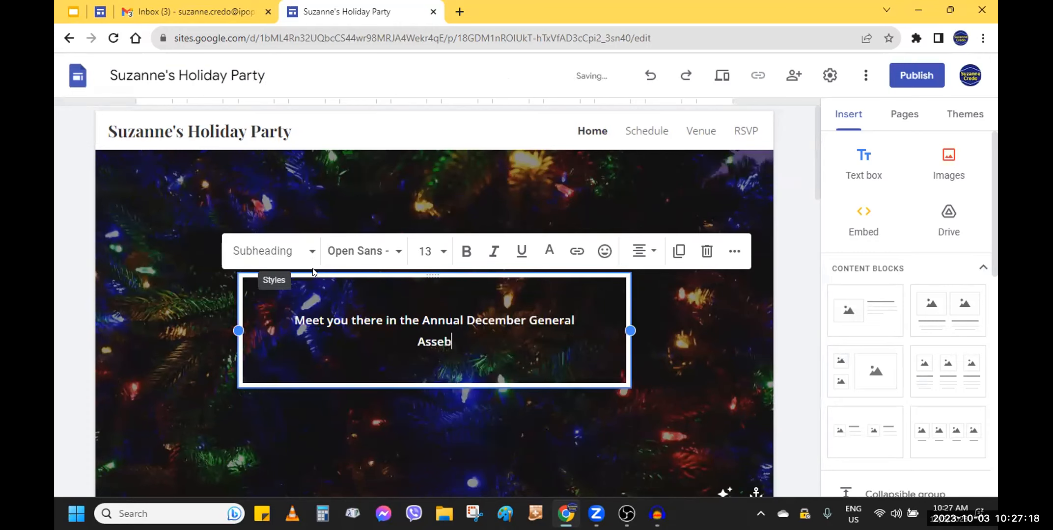
key("BackSpace")
type("mbly")
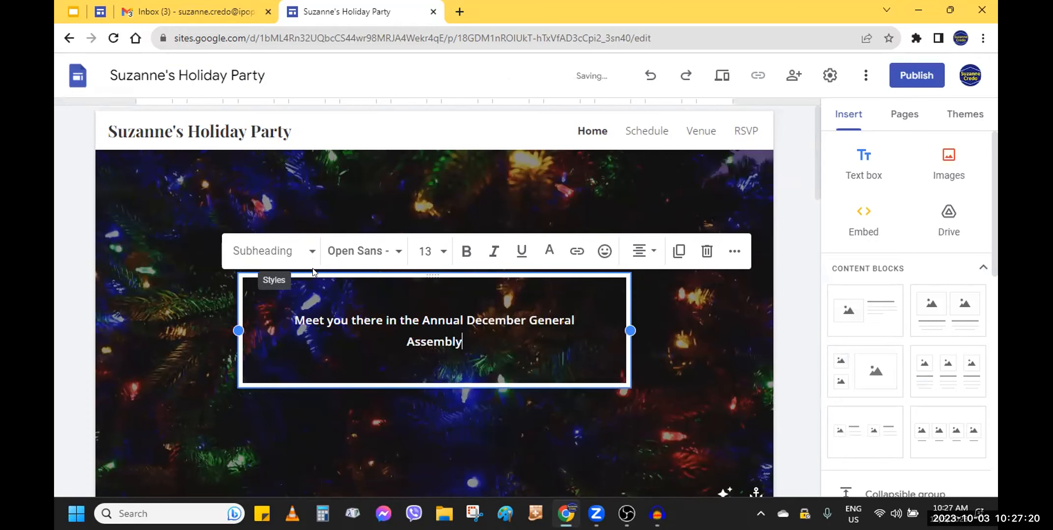
Change the heading text's font to Pacifico
left_click_drag(474, 364, 188, 294)
left_click(359, 253)
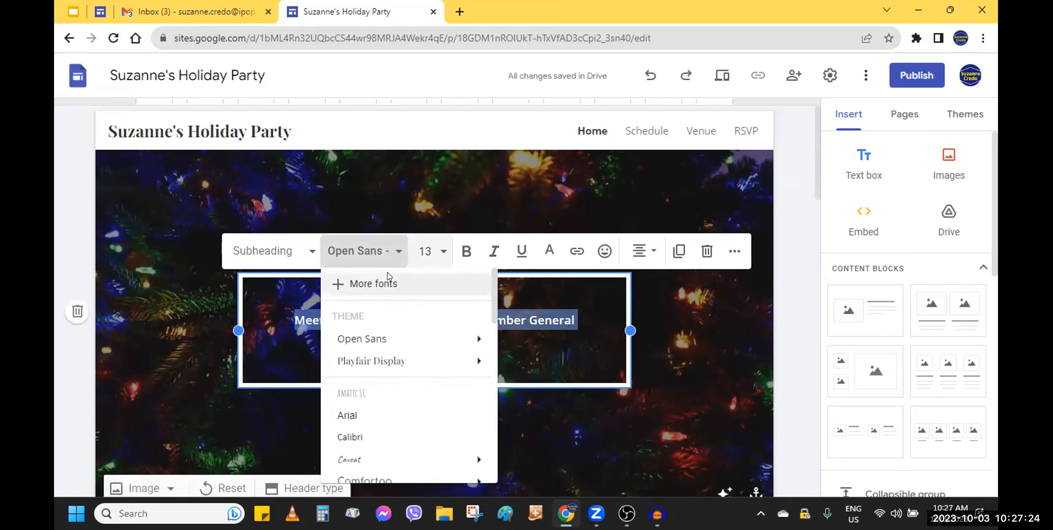
scroll(429, 383, "down", 3)
scroll(430, 383, "down", 5)
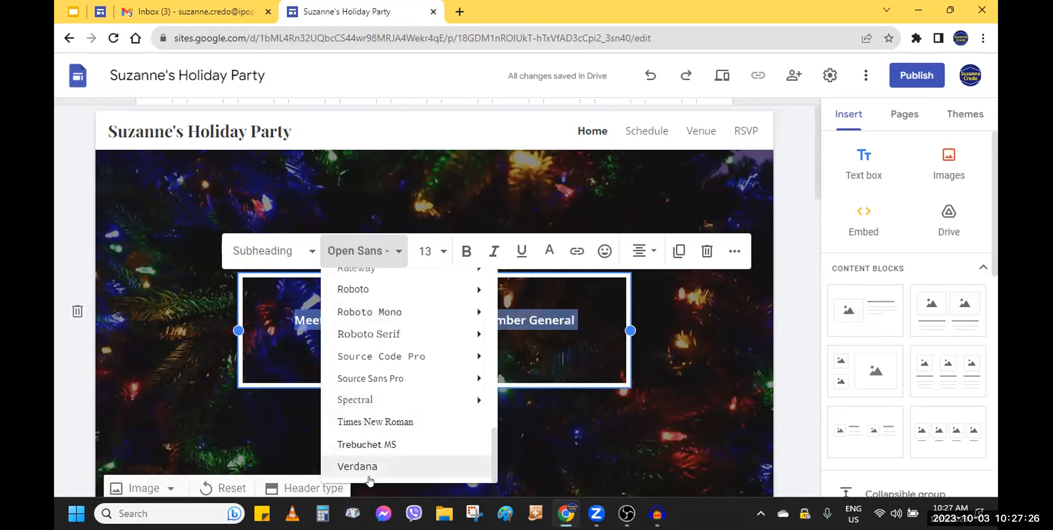
scroll(398, 388, "up", 3)
scroll(401, 373, "up", 1)
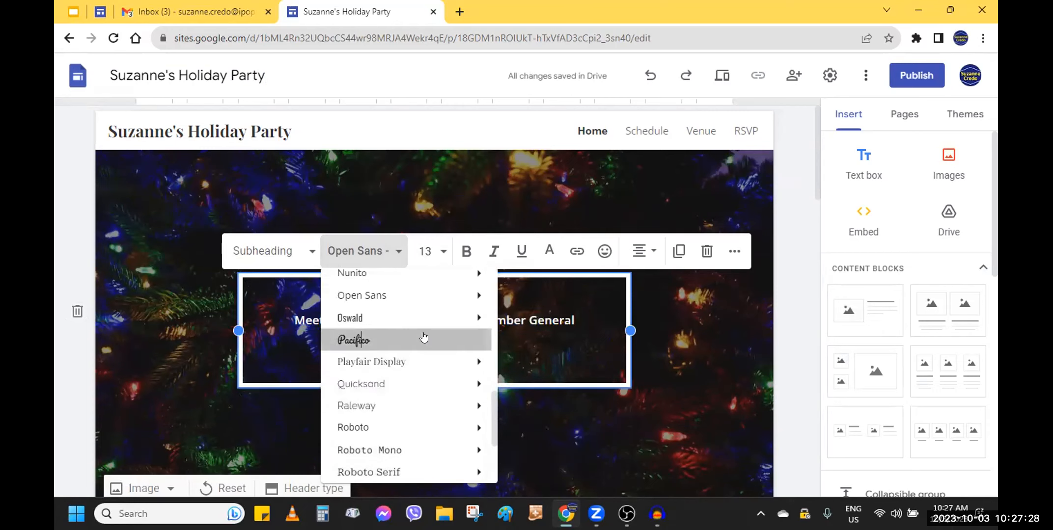
left_click(414, 339)
Set the heading text's font size to 96
left_click(425, 262)
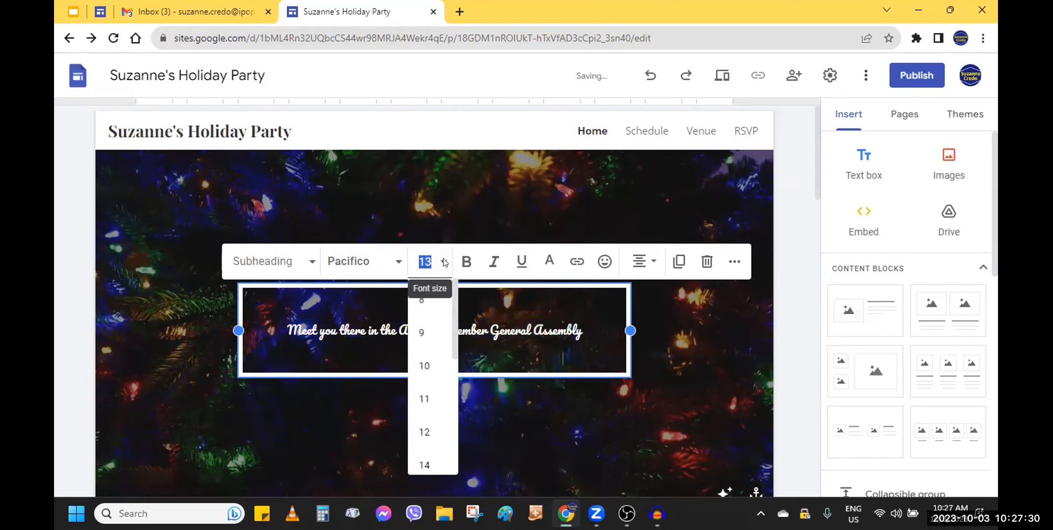
scroll(435, 423, "down", 5)
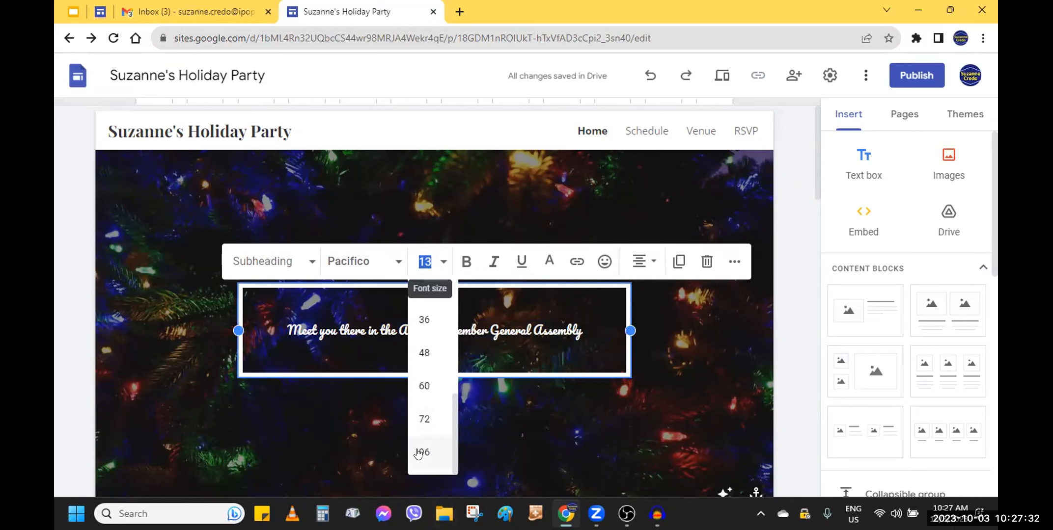
left_click(424, 451)
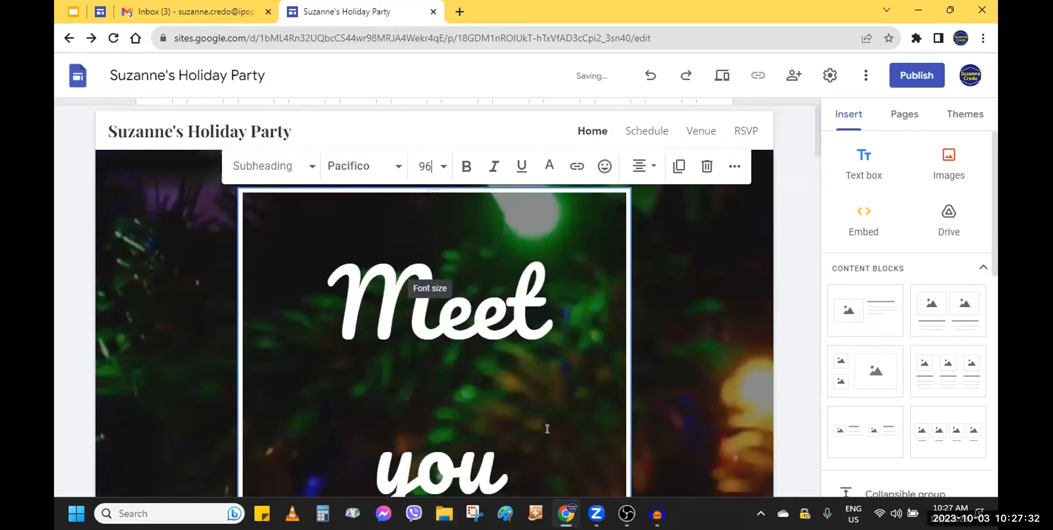
Set the heading text's font size to 60
left_click(425, 166)
scroll(424, 457, "down", 3)
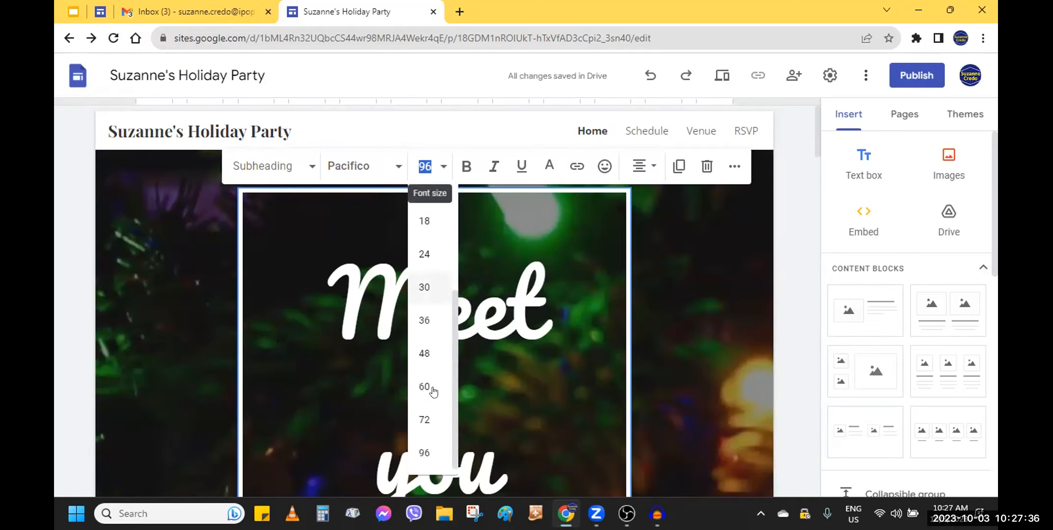
left_click(424, 385)
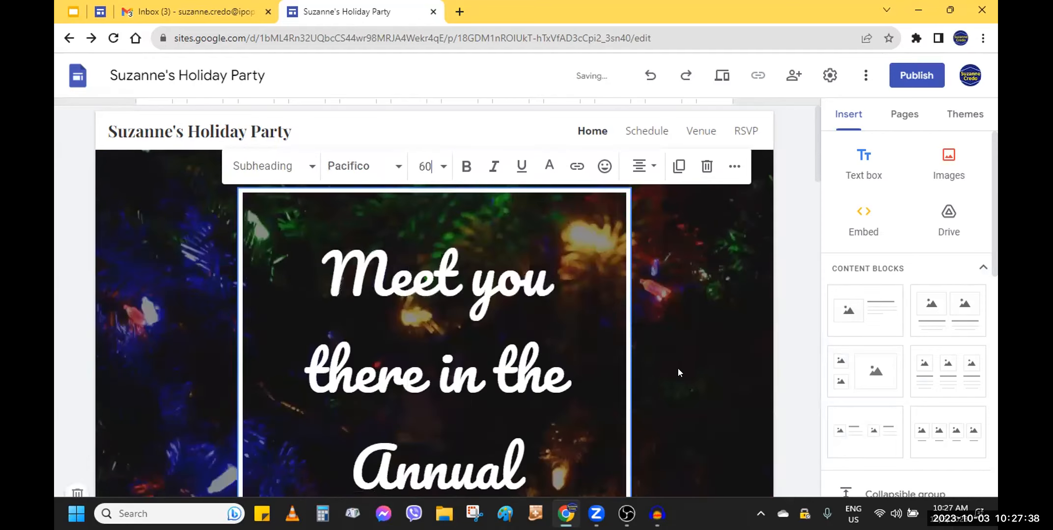
Highlight the entire heading text in yellow
scroll(746, 283, "down", 2)
scroll(746, 283, "up", 2)
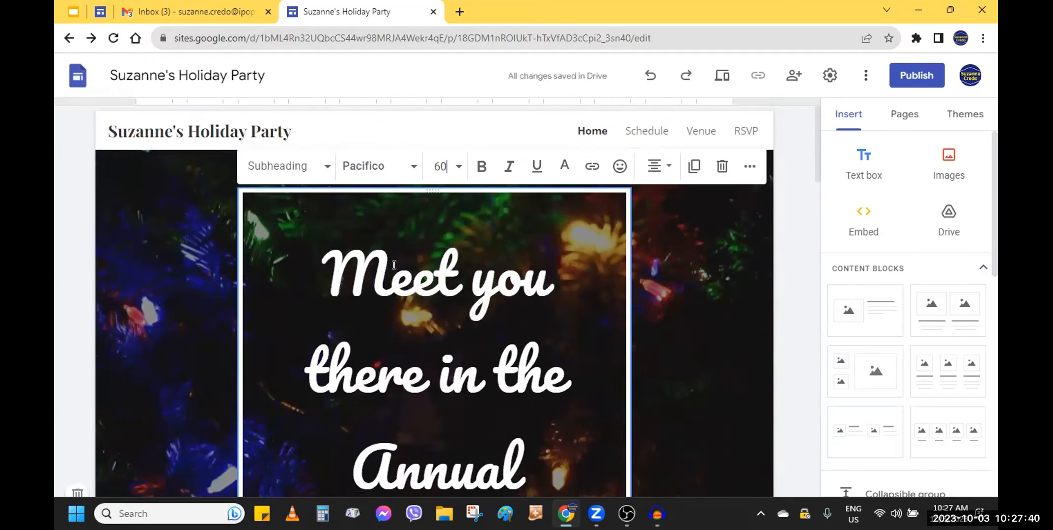
scroll(481, 226, "down", 1)
key("ctrl+a")
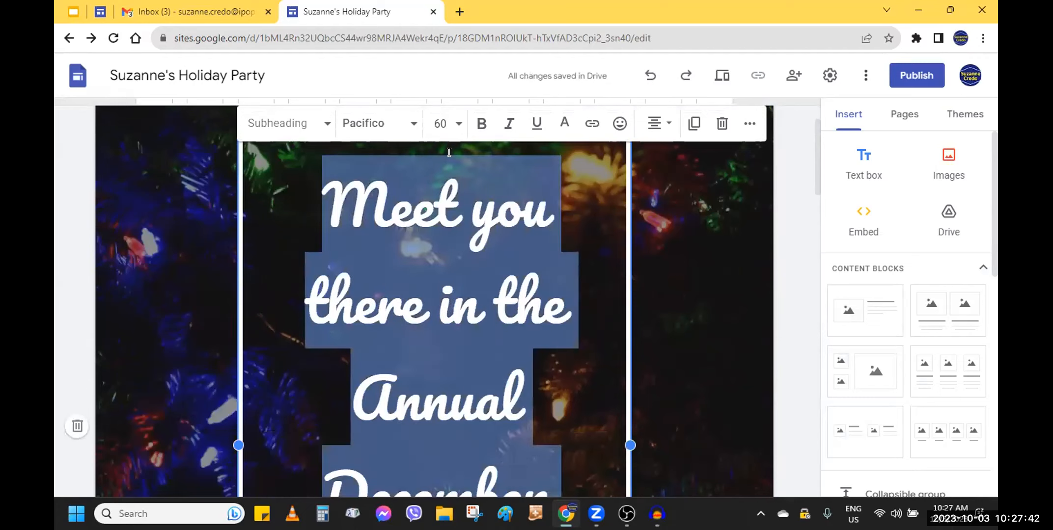
left_click(749, 123)
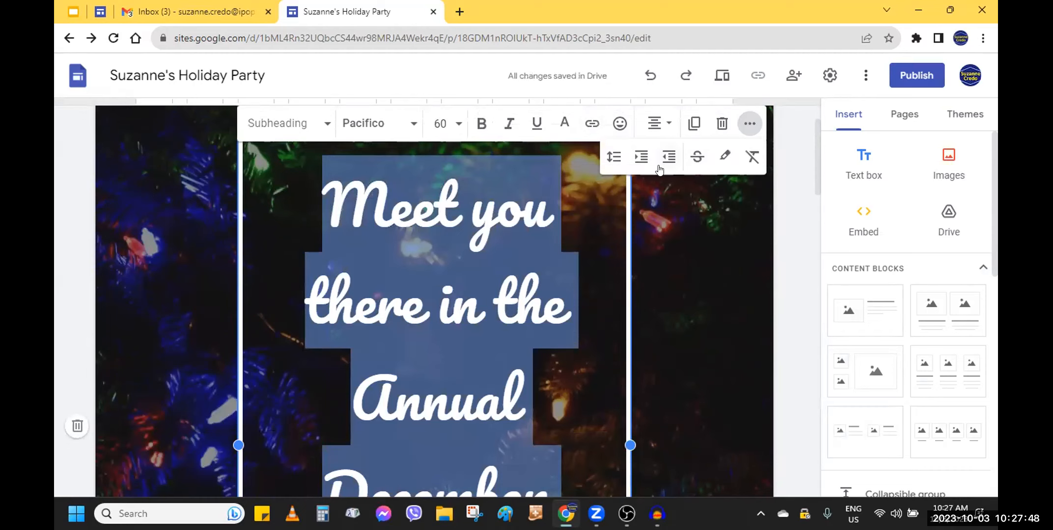
left_click(725, 156)
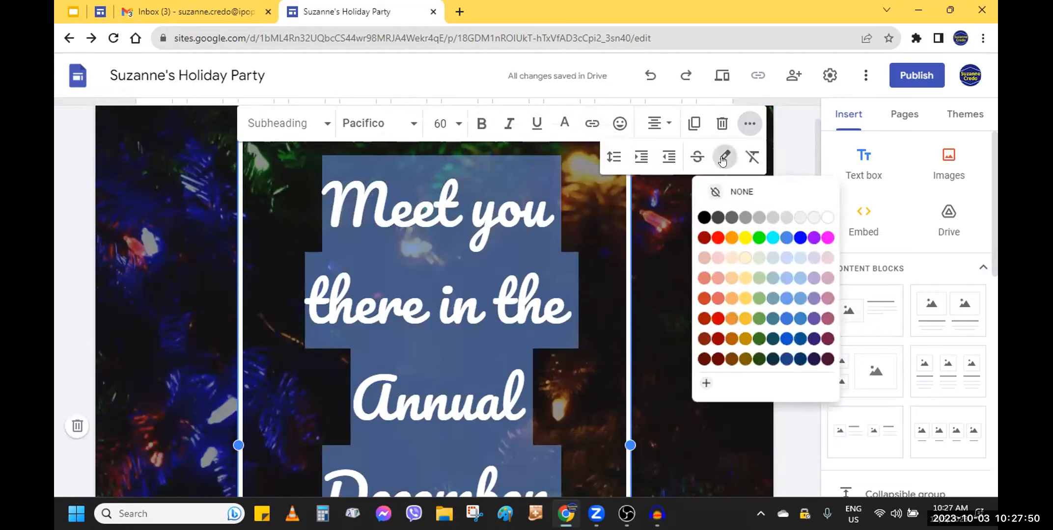
left_click(744, 235)
scroll(626, 275, "down", 5)
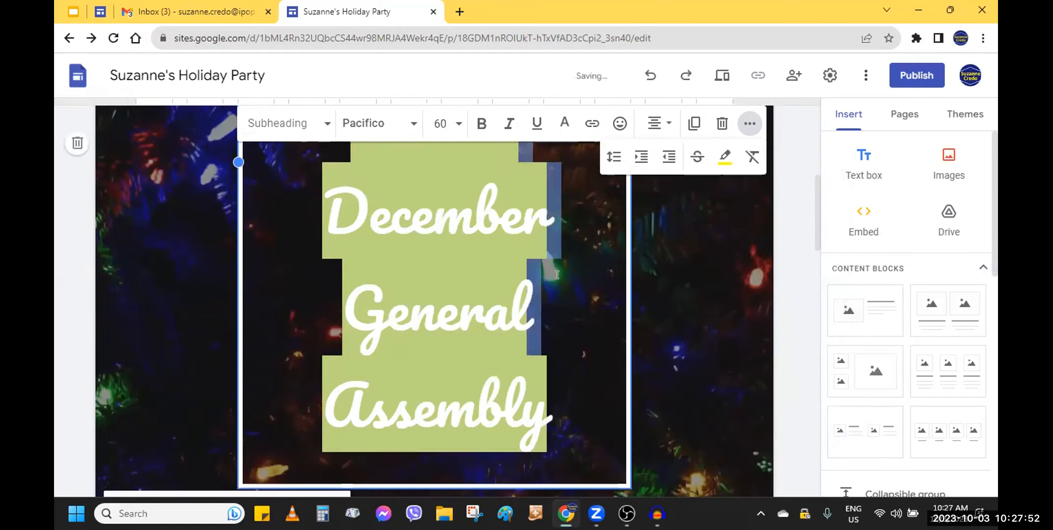
scroll(641, 277, "up", 5)
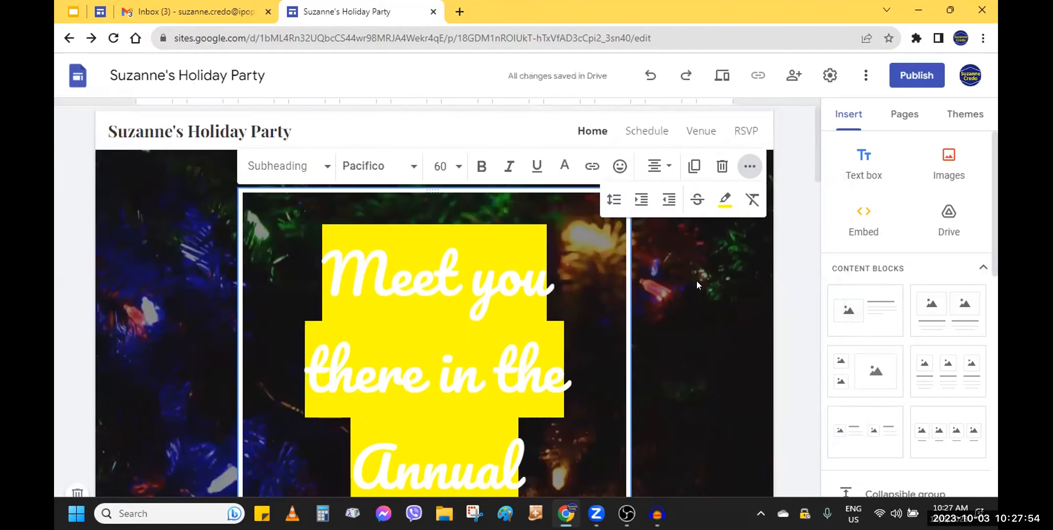
left_click(734, 267)
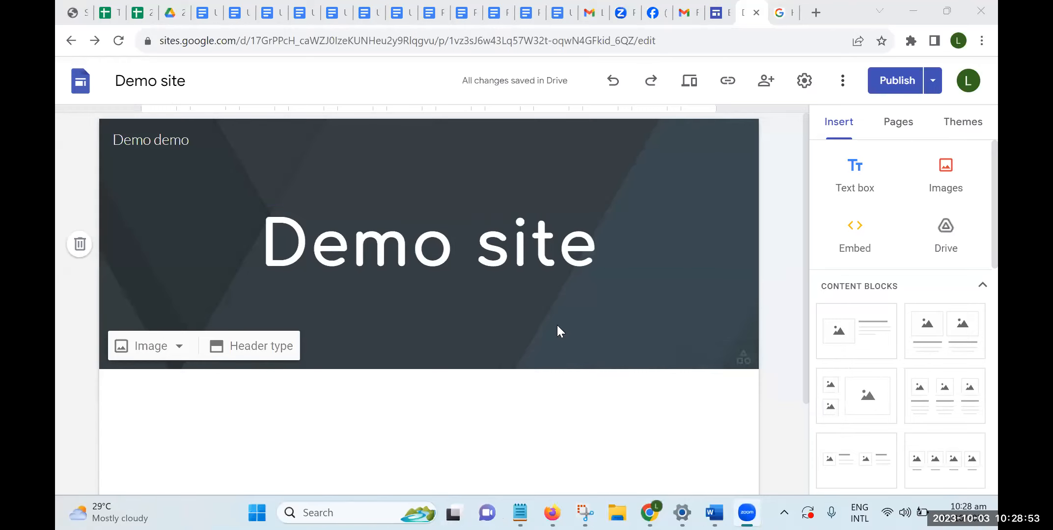
left_click(497, 359)
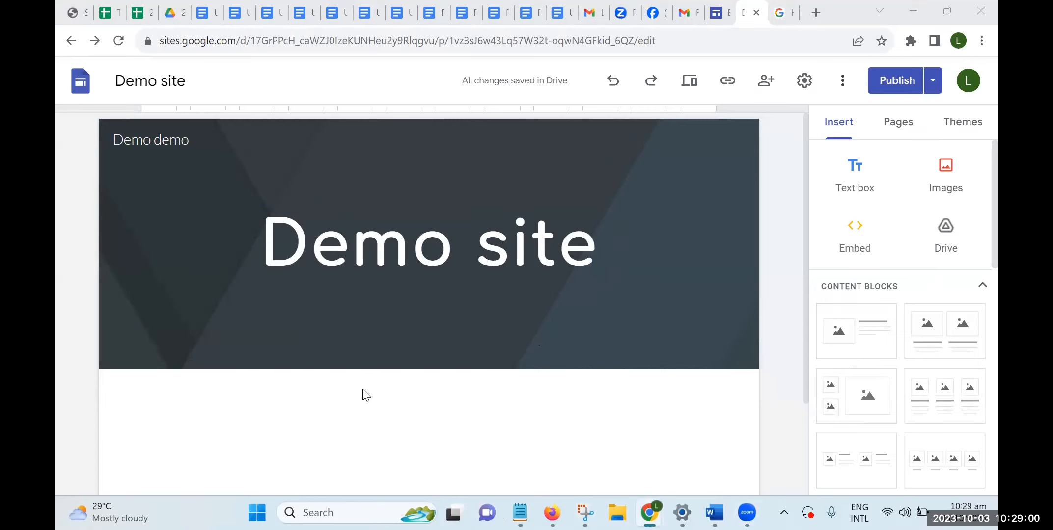
scroll(564, 371, "down", 2)
scroll(550, 355, "up", 2)
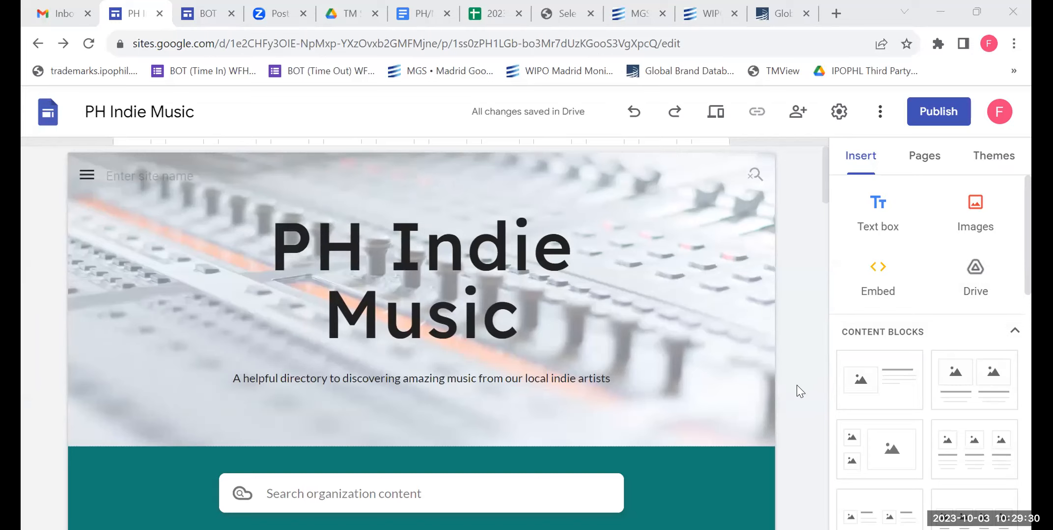
scroll(797, 385, "down", 5)
scroll(796, 385, "up", 5)
scroll(796, 385, "down", 1)
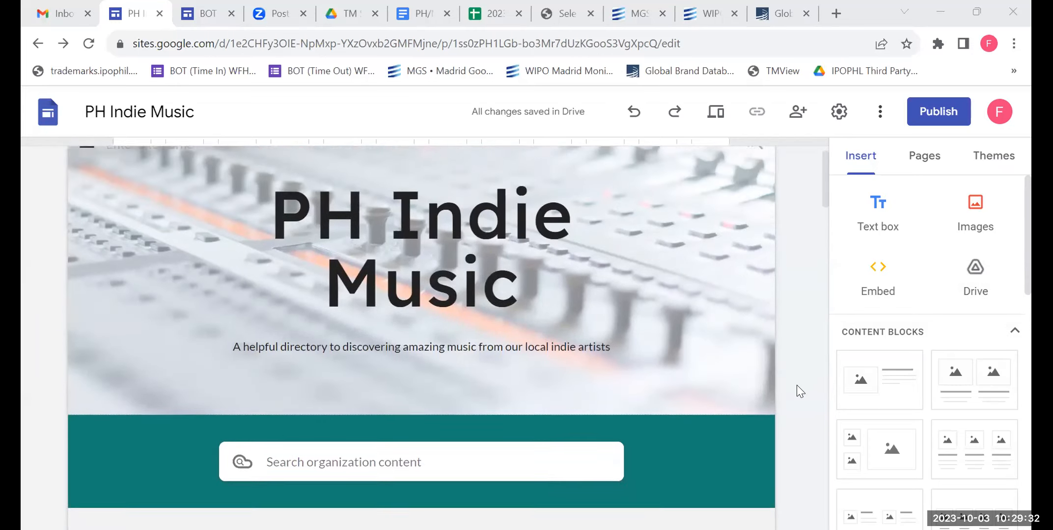
scroll(796, 385, "up", 1)
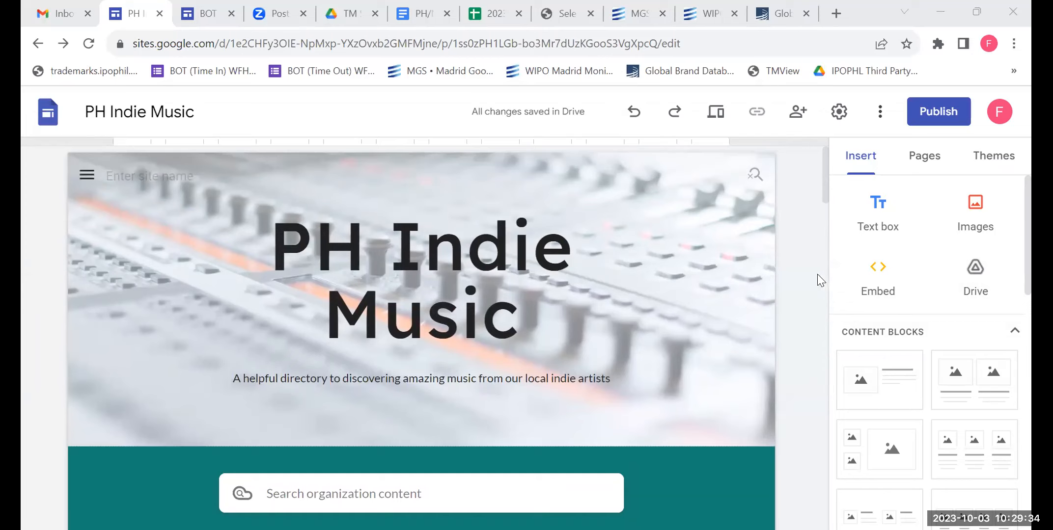
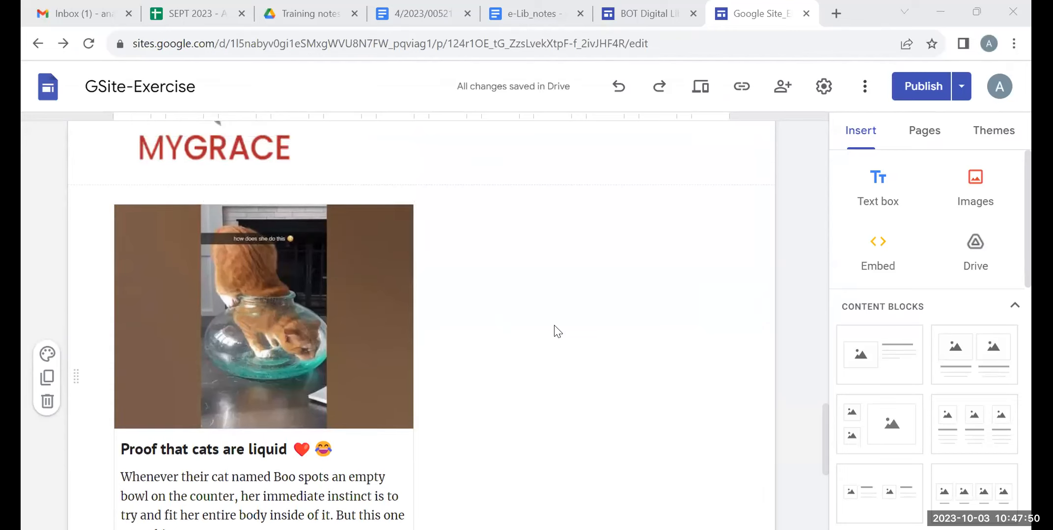
scroll(557, 329, "up", 2)
scroll(557, 328, "down", 2)
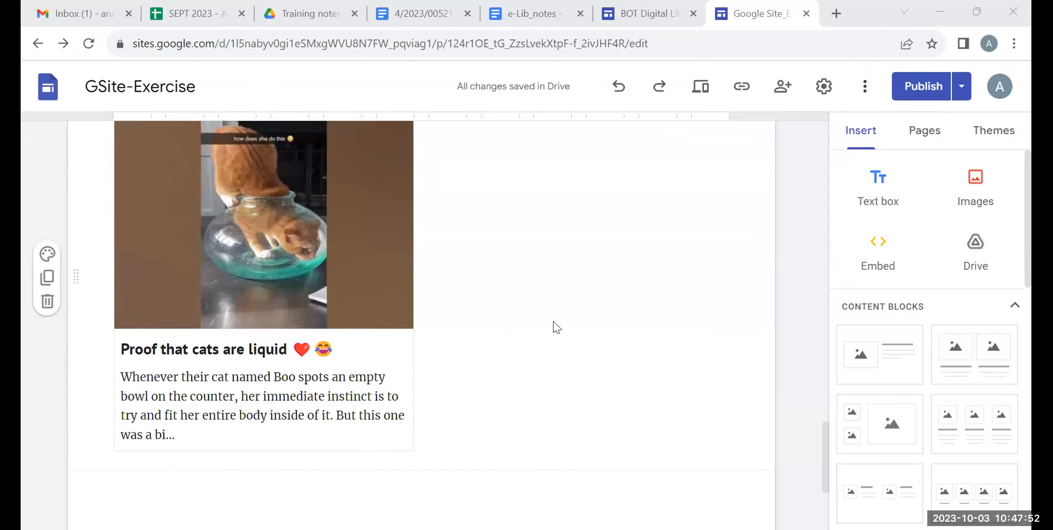
scroll(556, 327, "up", 1)
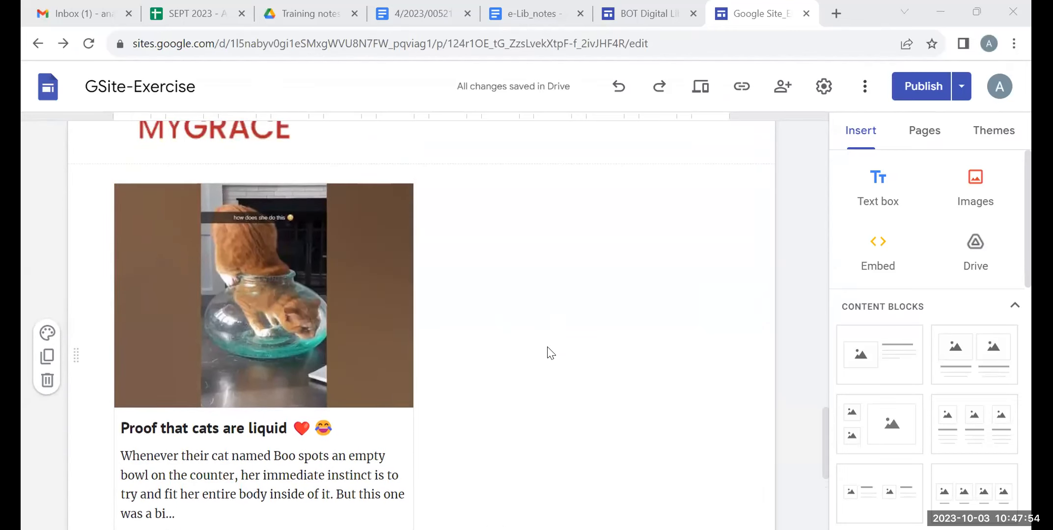
left_click(256, 294)
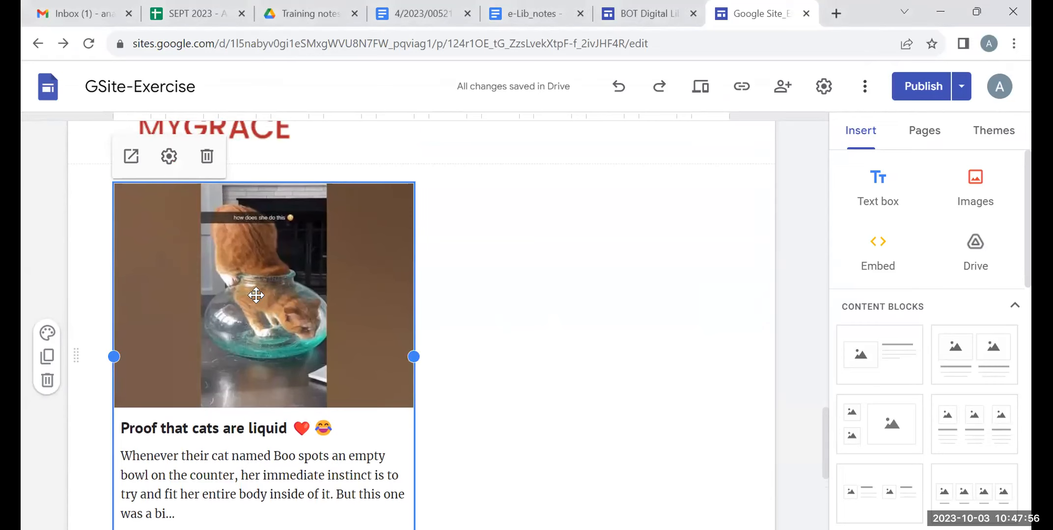
double_click(304, 369)
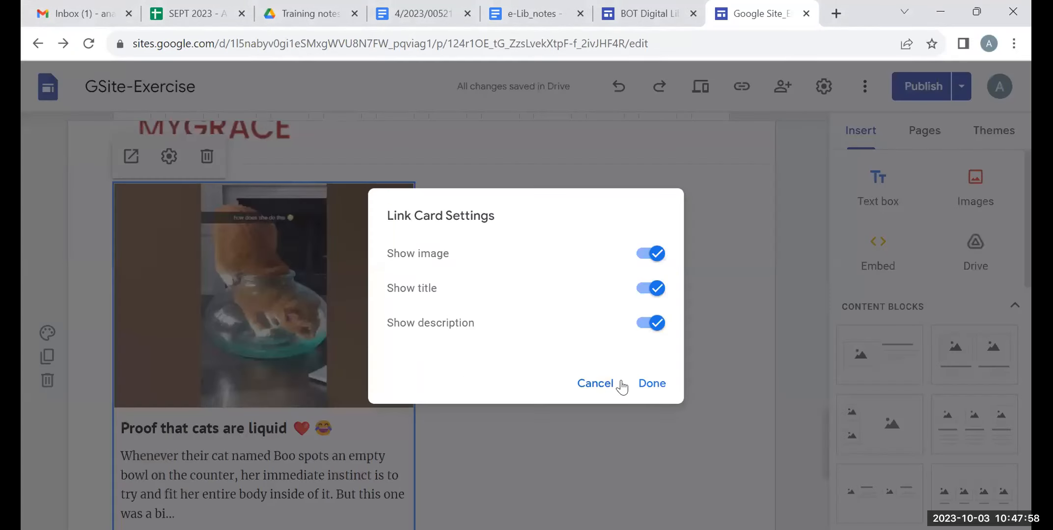
left_click(585, 391)
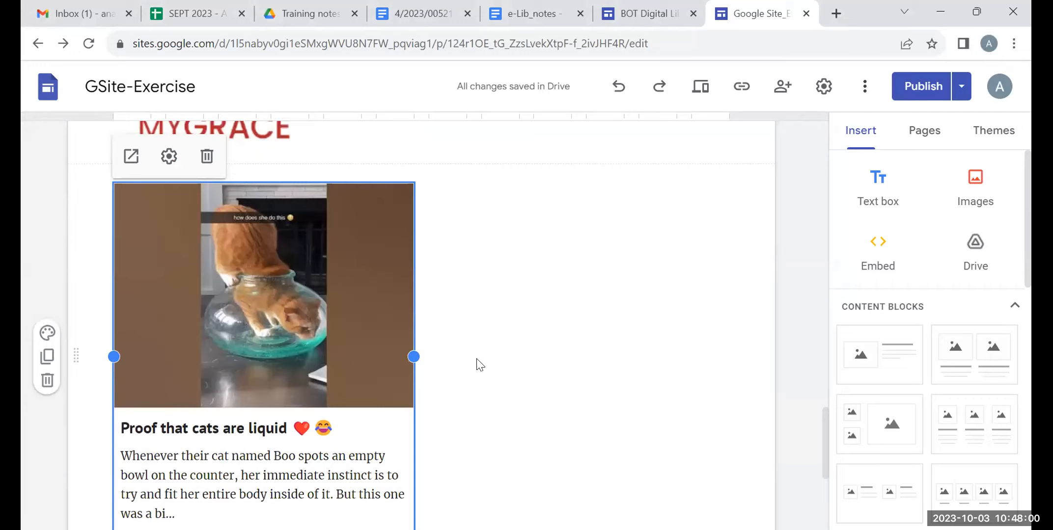
Examine the embedded YouTube video block and its selection toolbar on the page
left_click(131, 158)
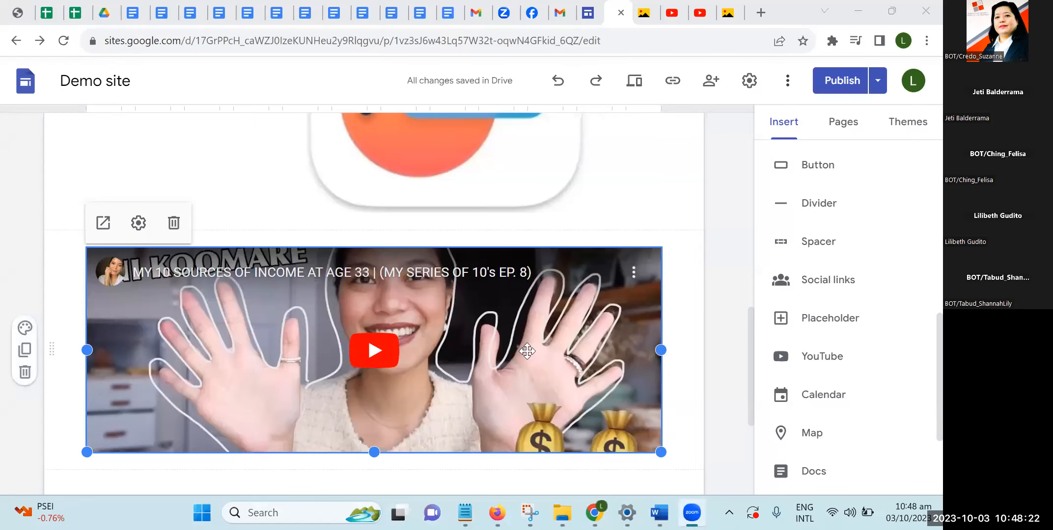
scroll(535, 347, "down", 1)
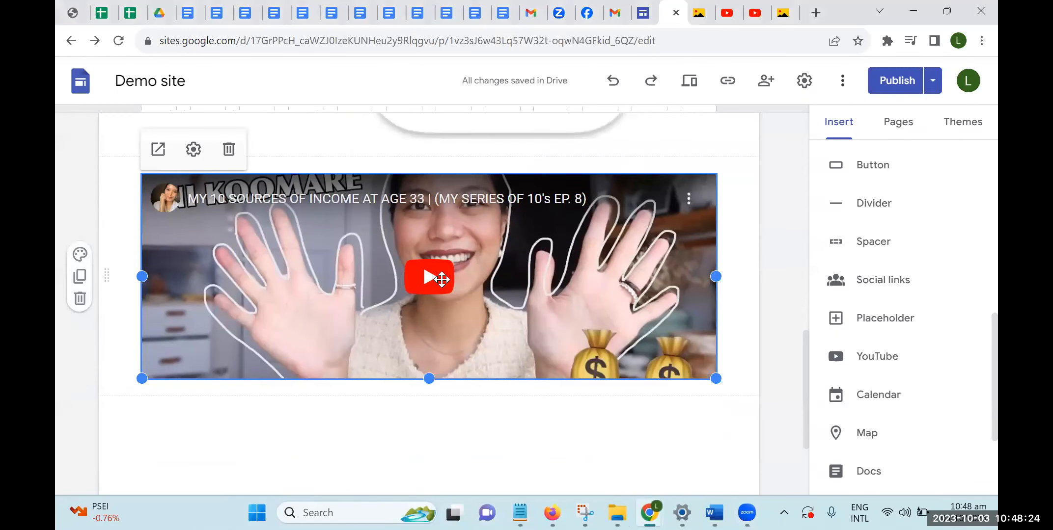
left_click(447, 416)
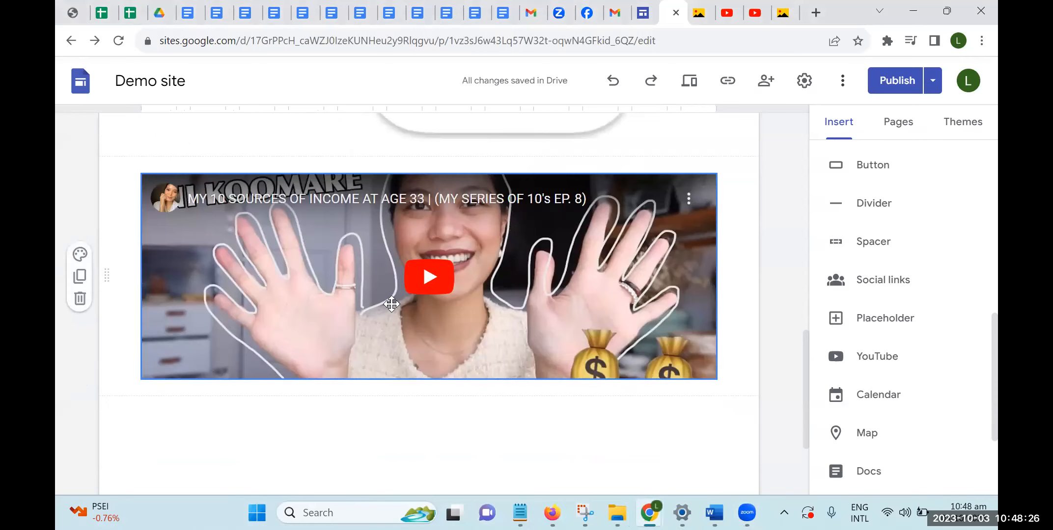
left_click(426, 274)
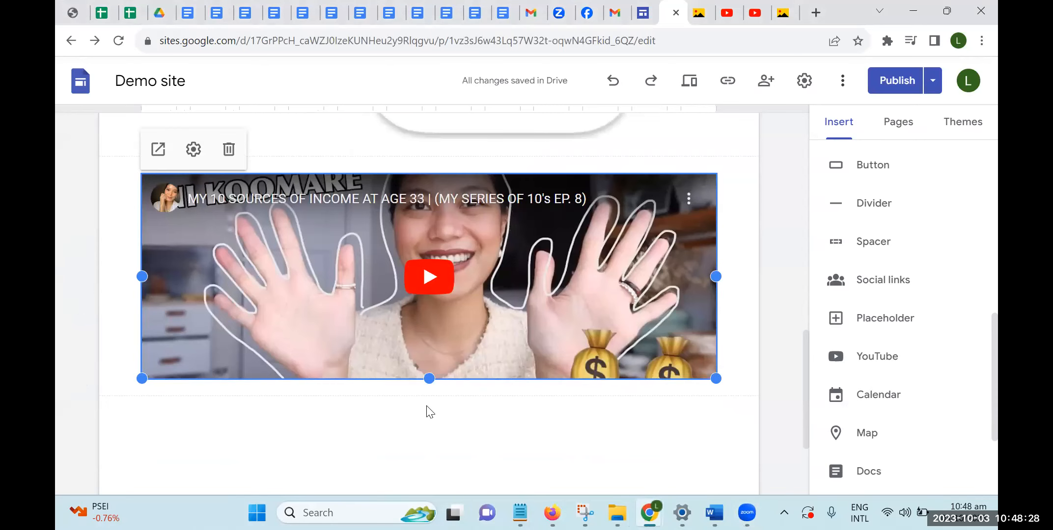
scroll(442, 417, "up", 2)
scroll(457, 425, "down", 3)
Examine the embedded Google Calendar block on the page by scrolling around and selecting it
scroll(458, 425, "up", 2)
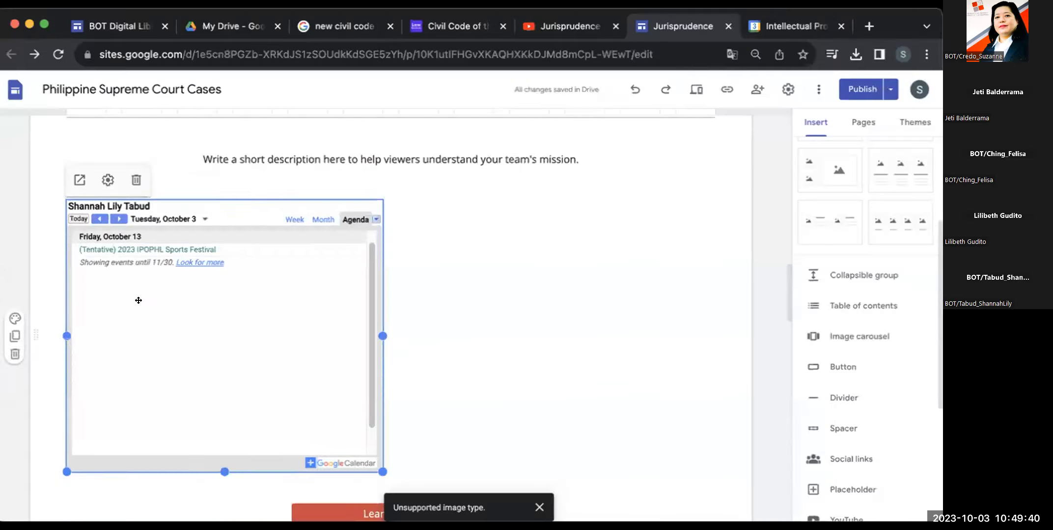
scroll(170, 322, "down", 1)
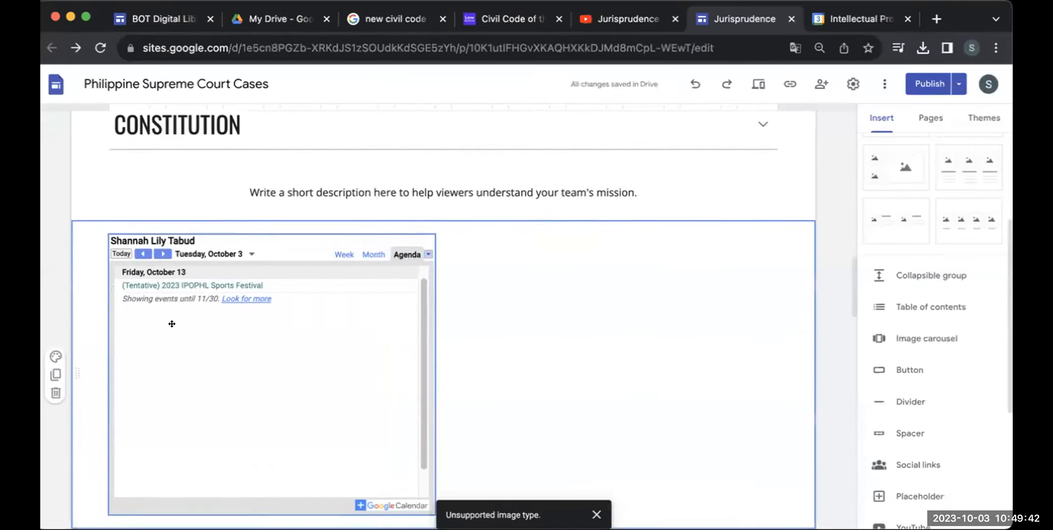
left_click(169, 323)
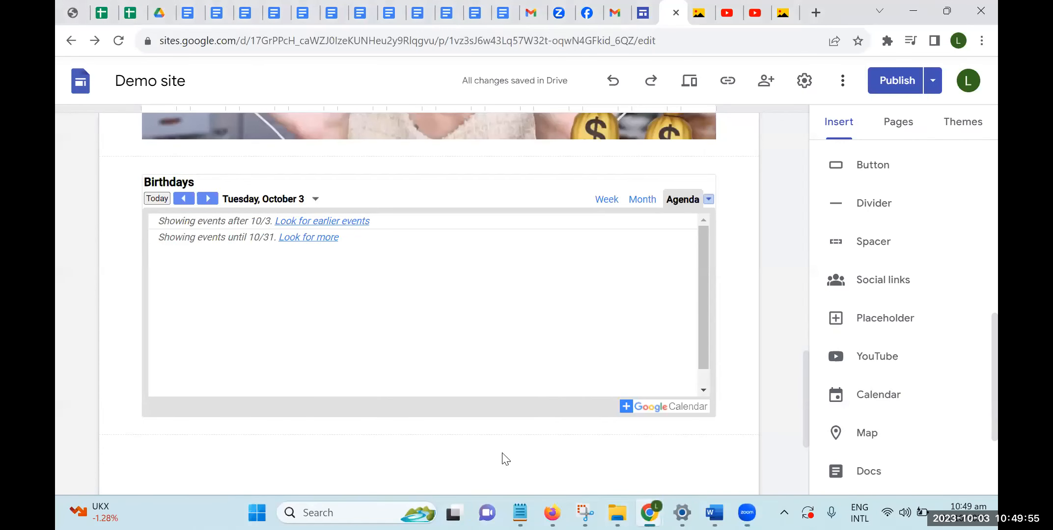
left_click(440, 354)
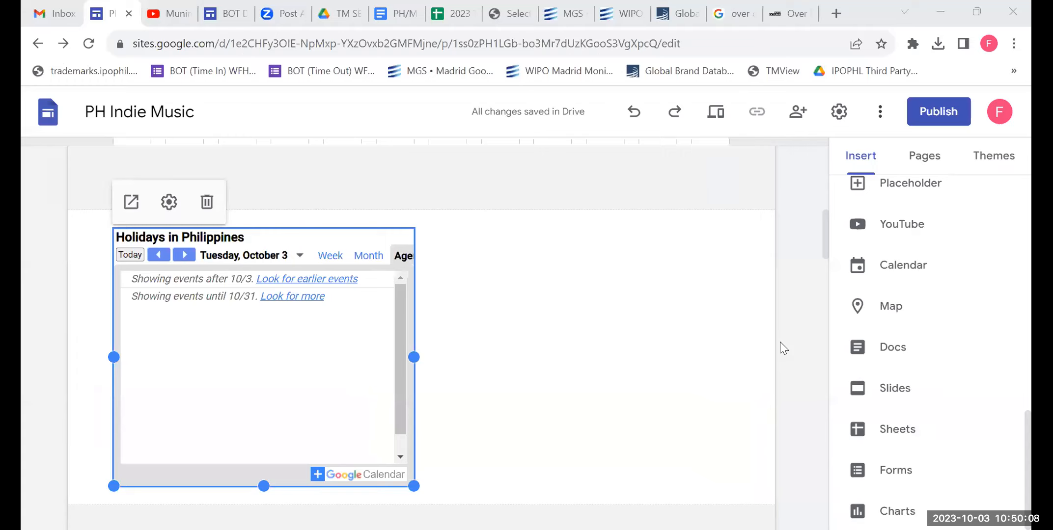
scroll(780, 343, "down", 2)
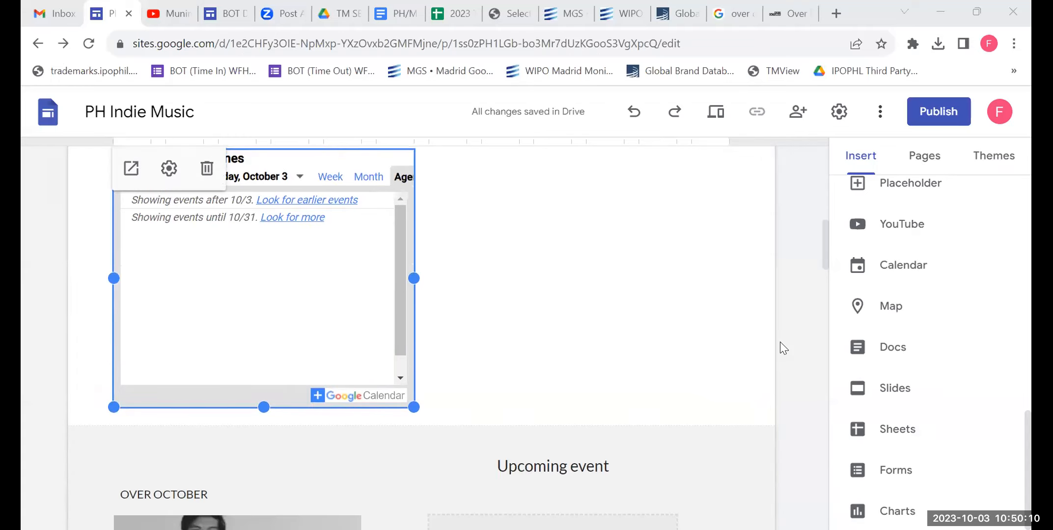
scroll(780, 342, "up", 2)
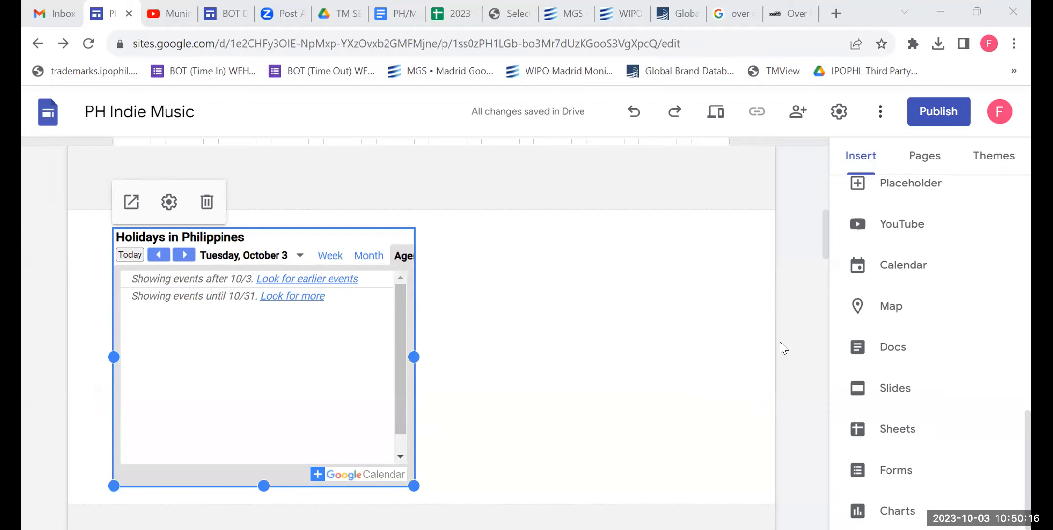
scroll(780, 343, "down", 1)
scroll(780, 348, "up", 1)
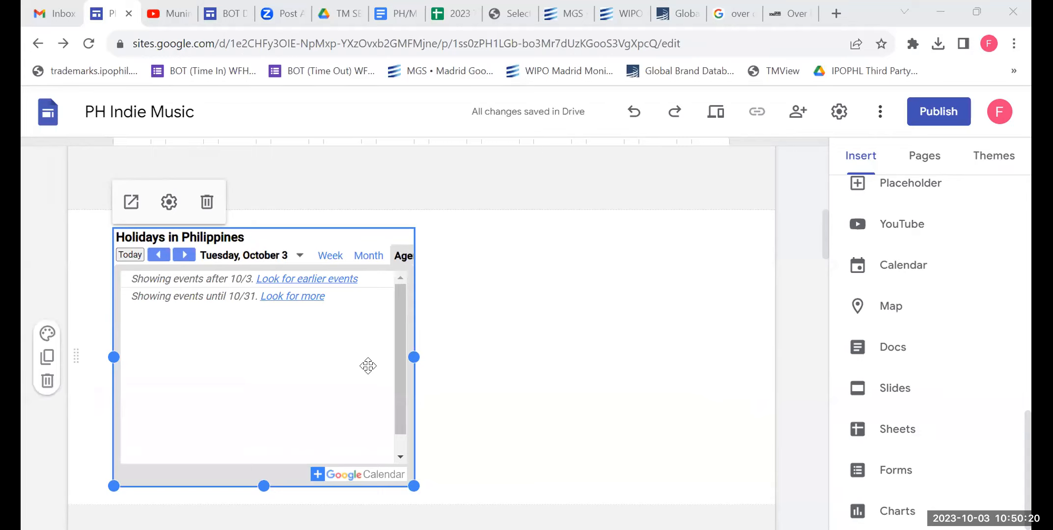
scroll(359, 382, "down", 2)
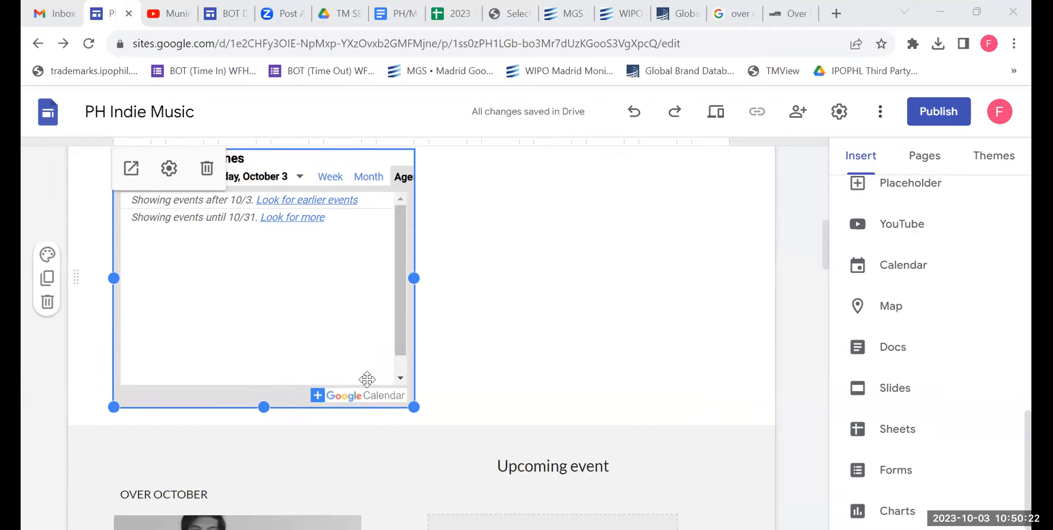
scroll(364, 375, "up", 2)
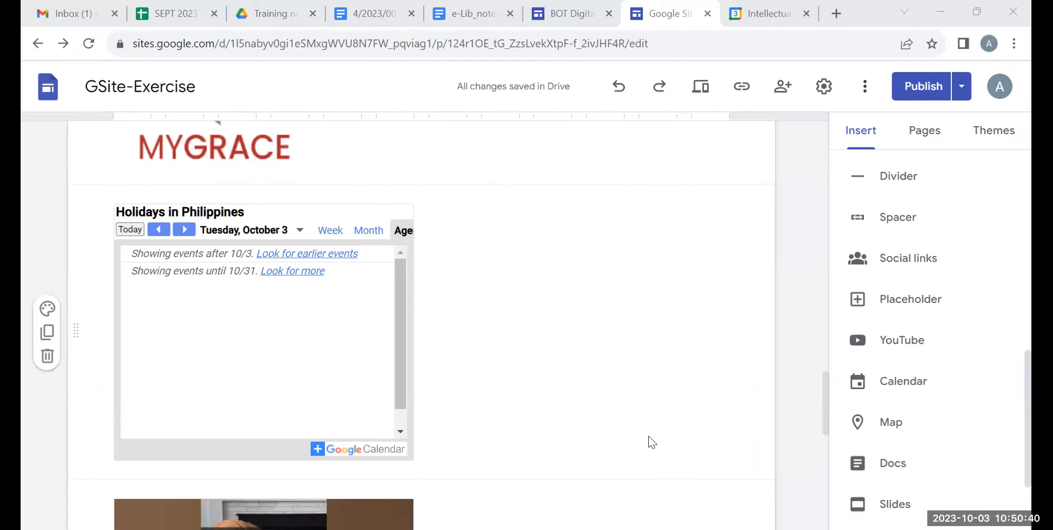
scroll(624, 405, "up", 2)
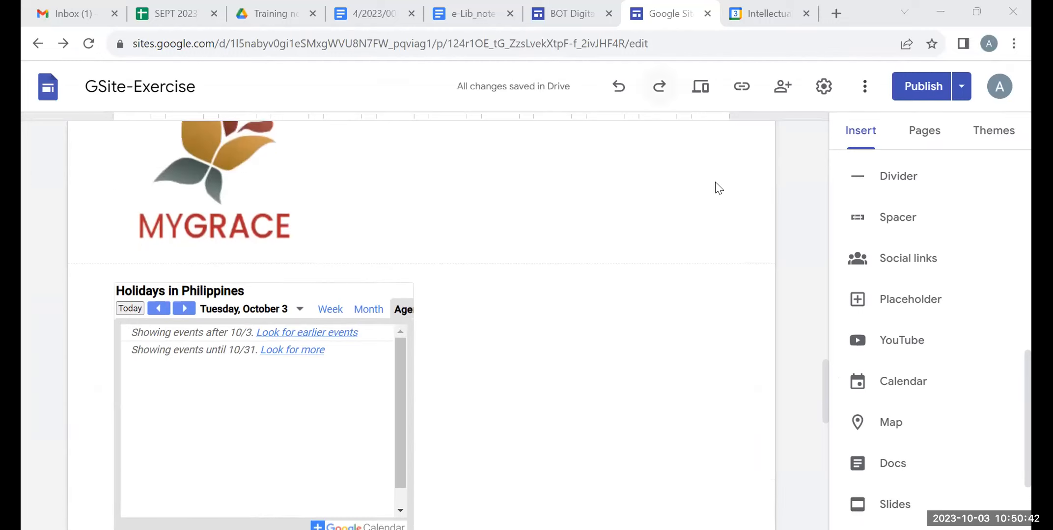